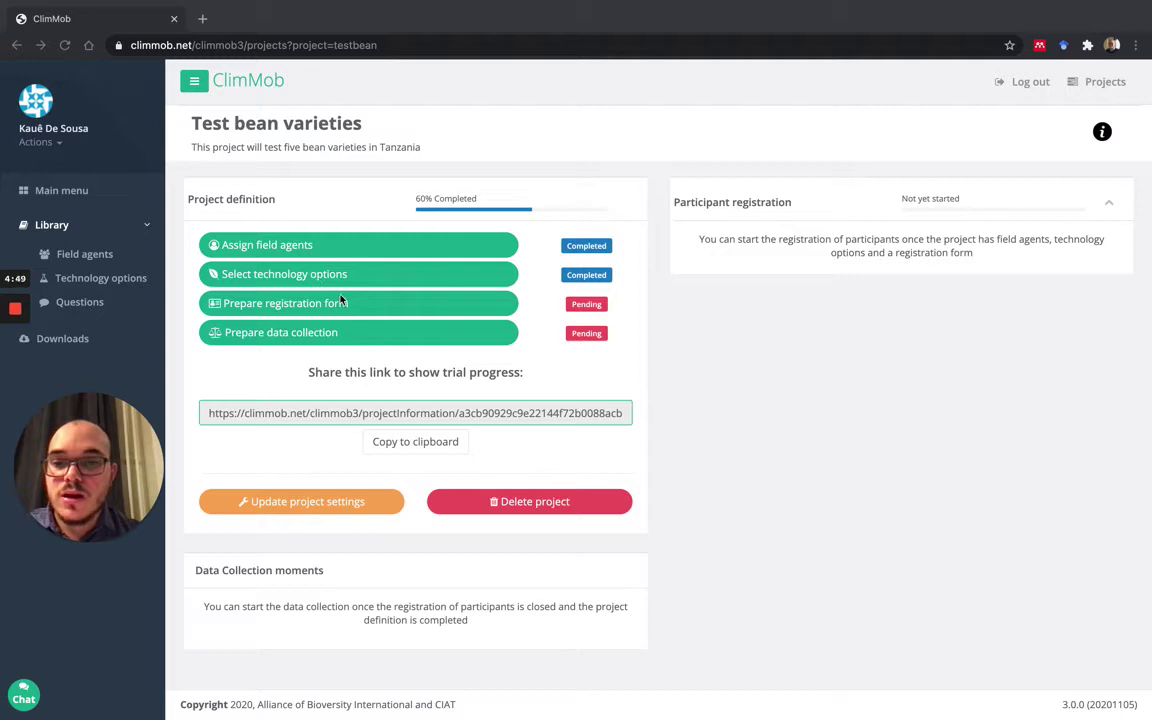
Step: Open the project's registration form and create a section labelled ContactInfo with the description "Information to contact the farmer"
left_click(294, 309)
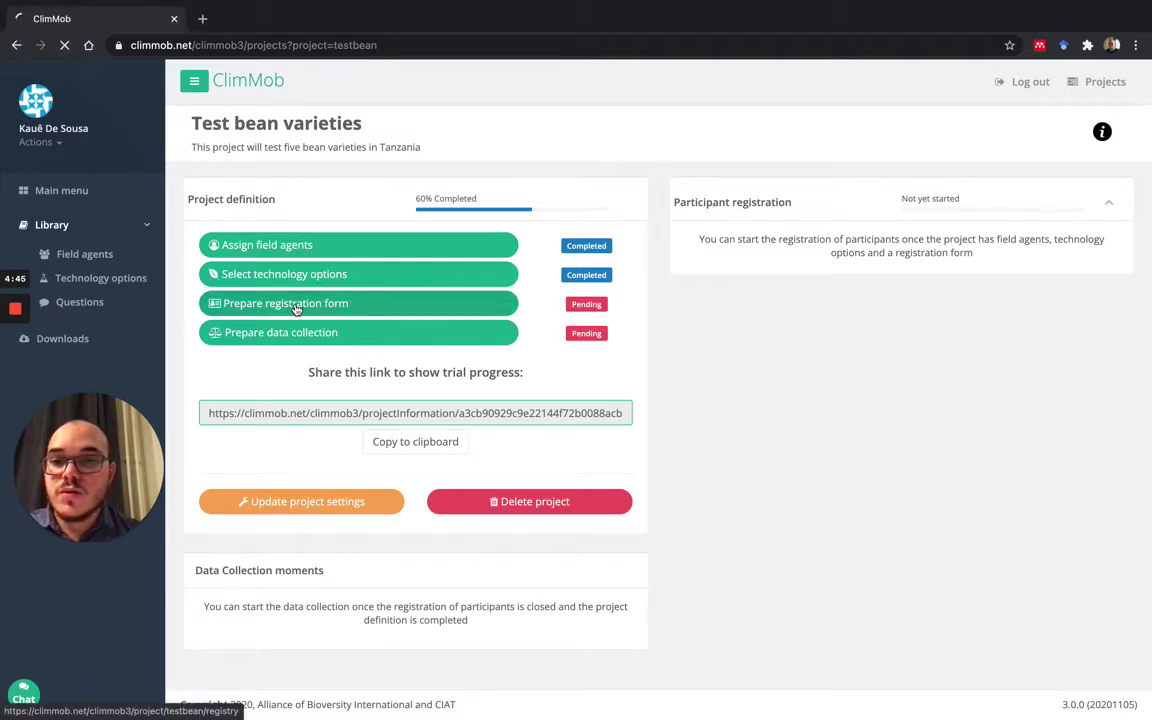
left_click(296, 308)
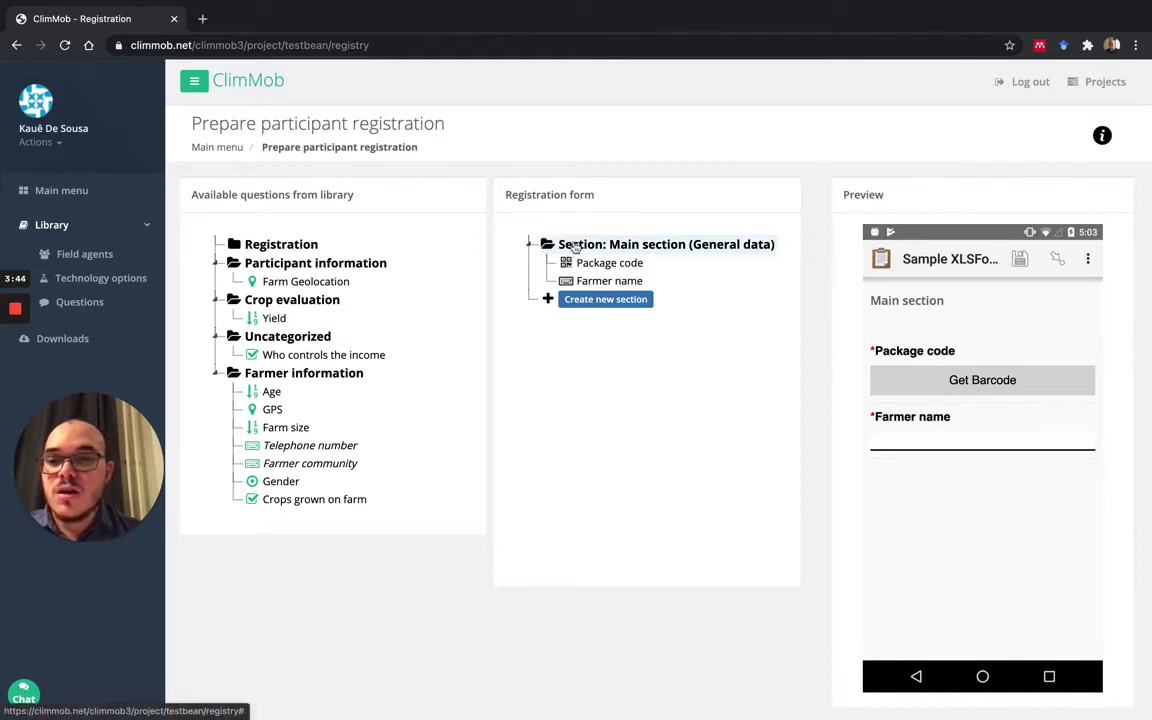
left_click(600, 305)
scroll(630, 400, "down", 3)
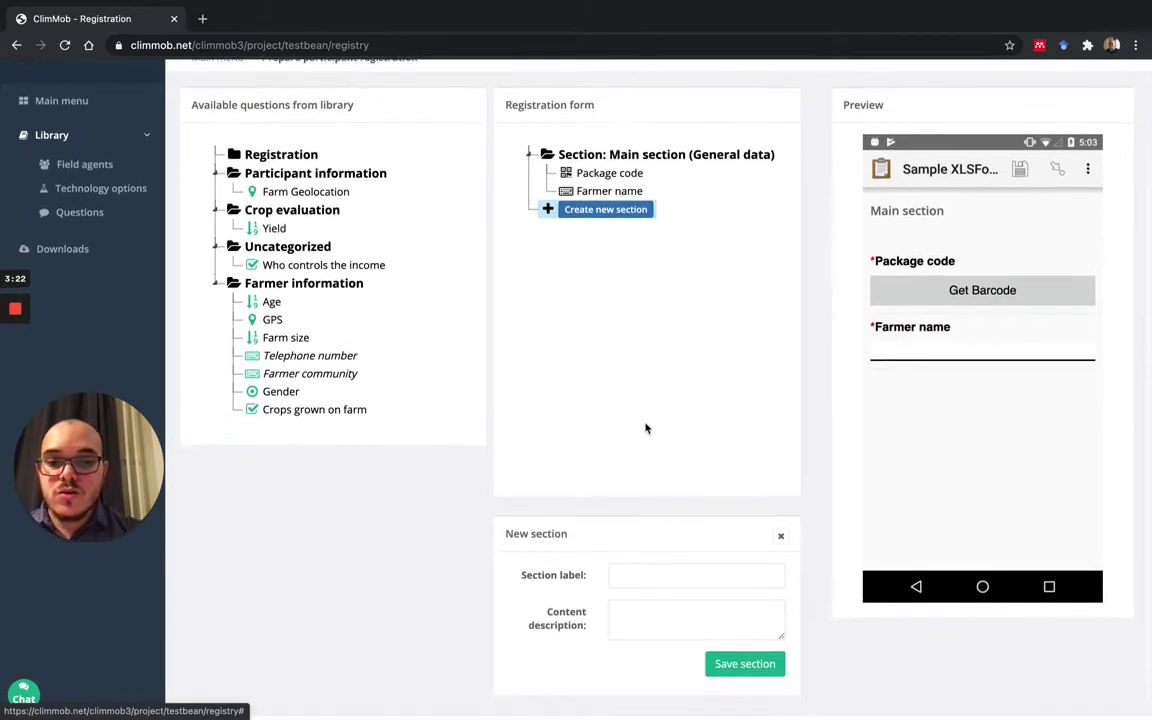
left_click(648, 548)
type("Contact")
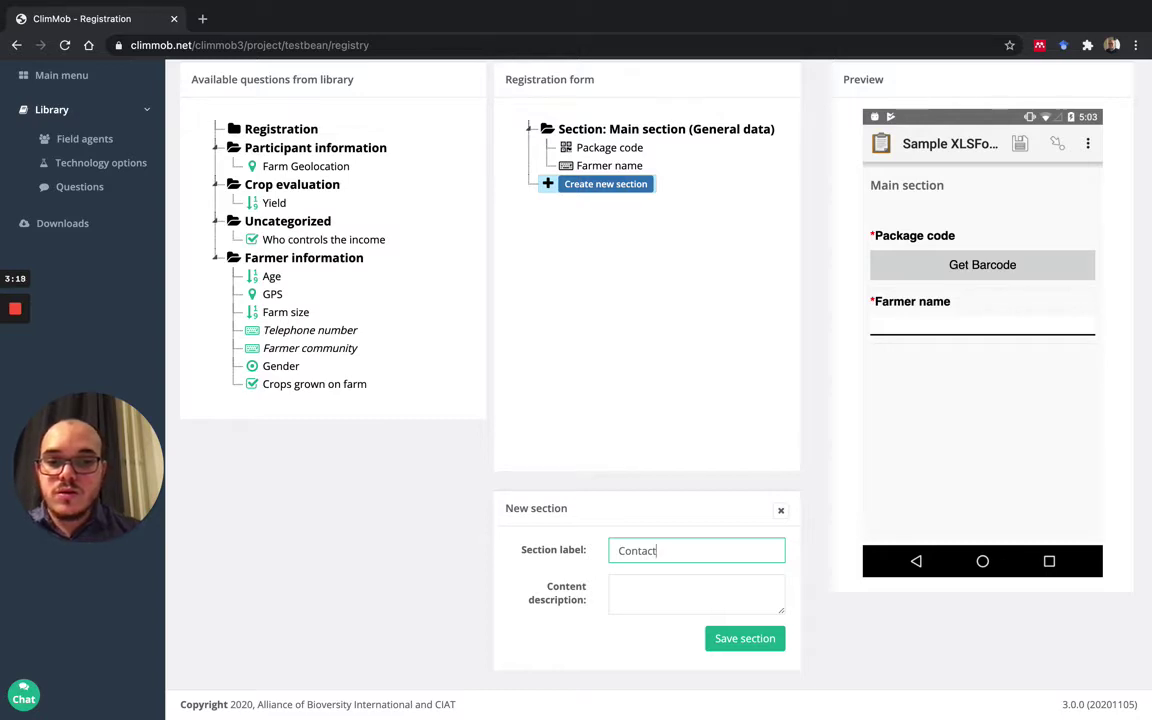
type(" innfo")
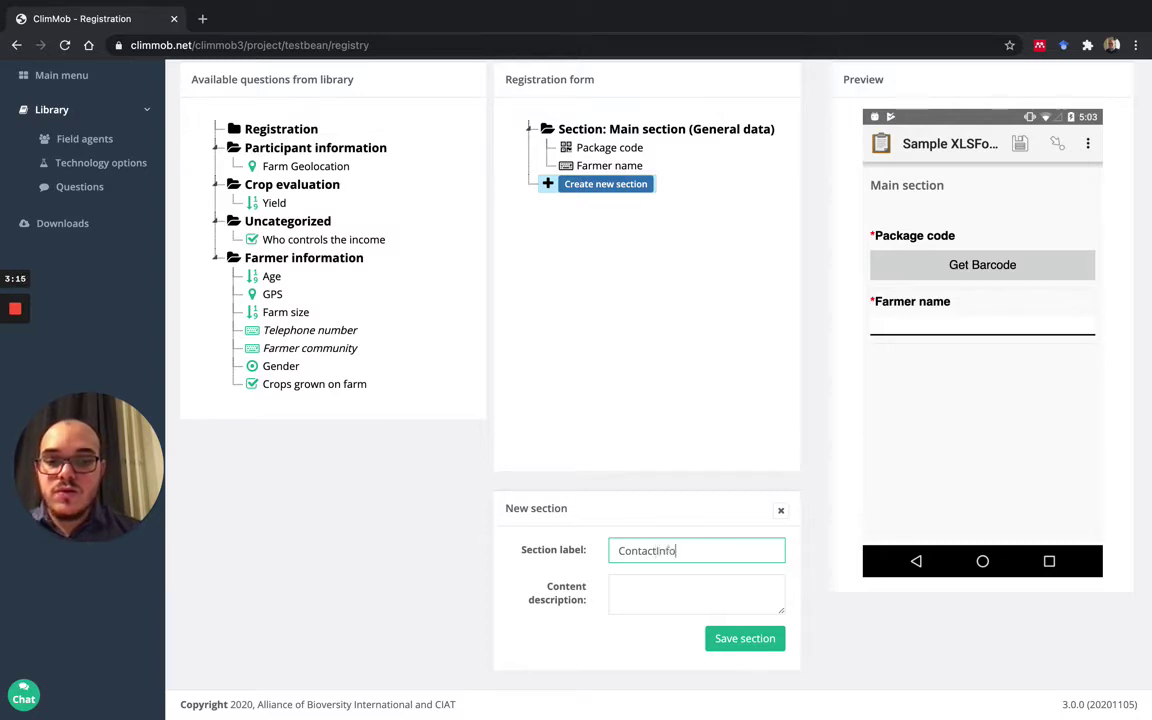
left_click(638, 587)
type("Information")
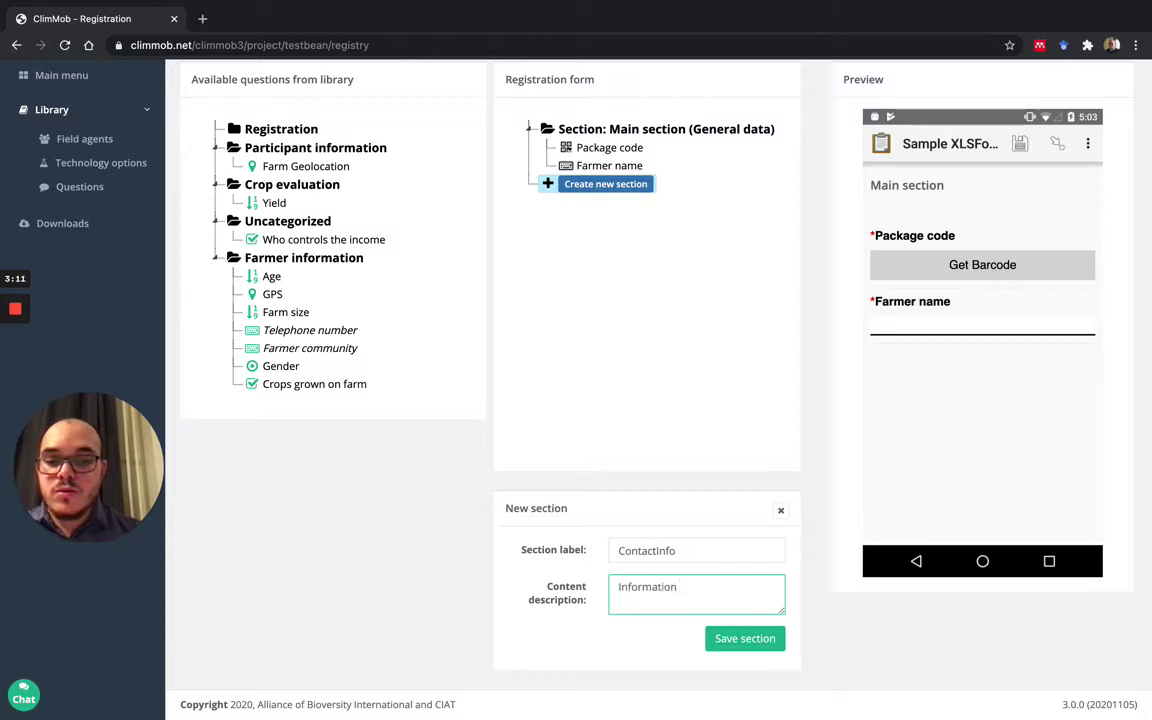
type(" to contac")
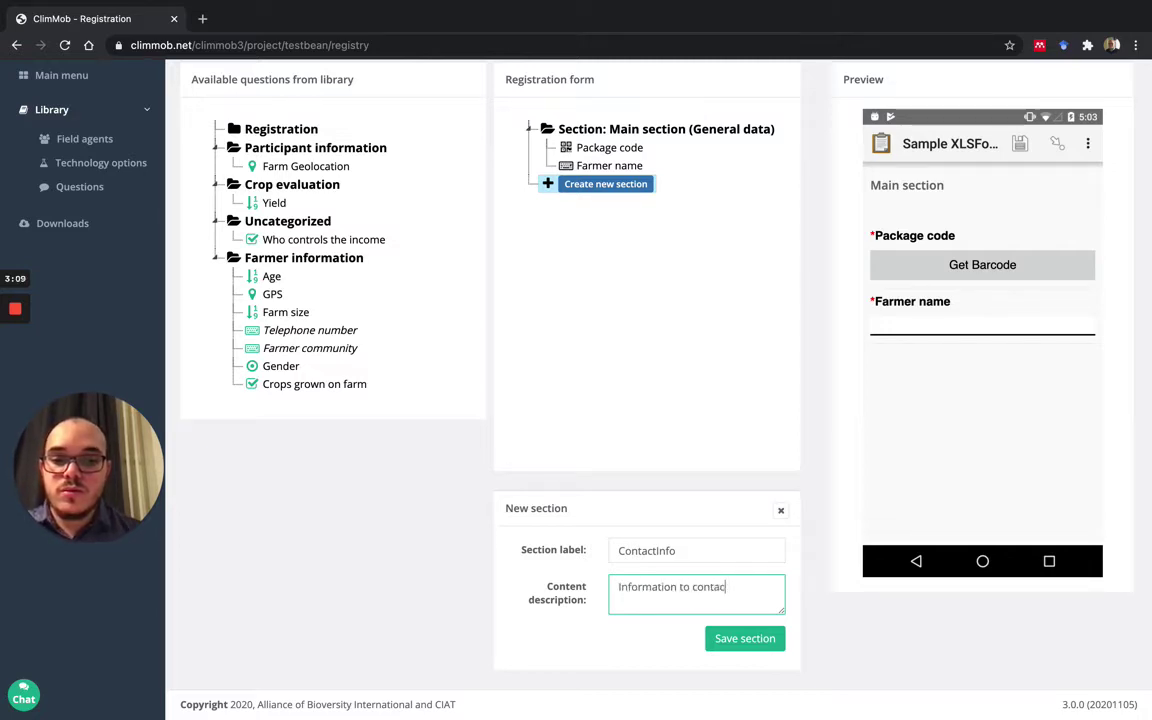
type("t the farmer")
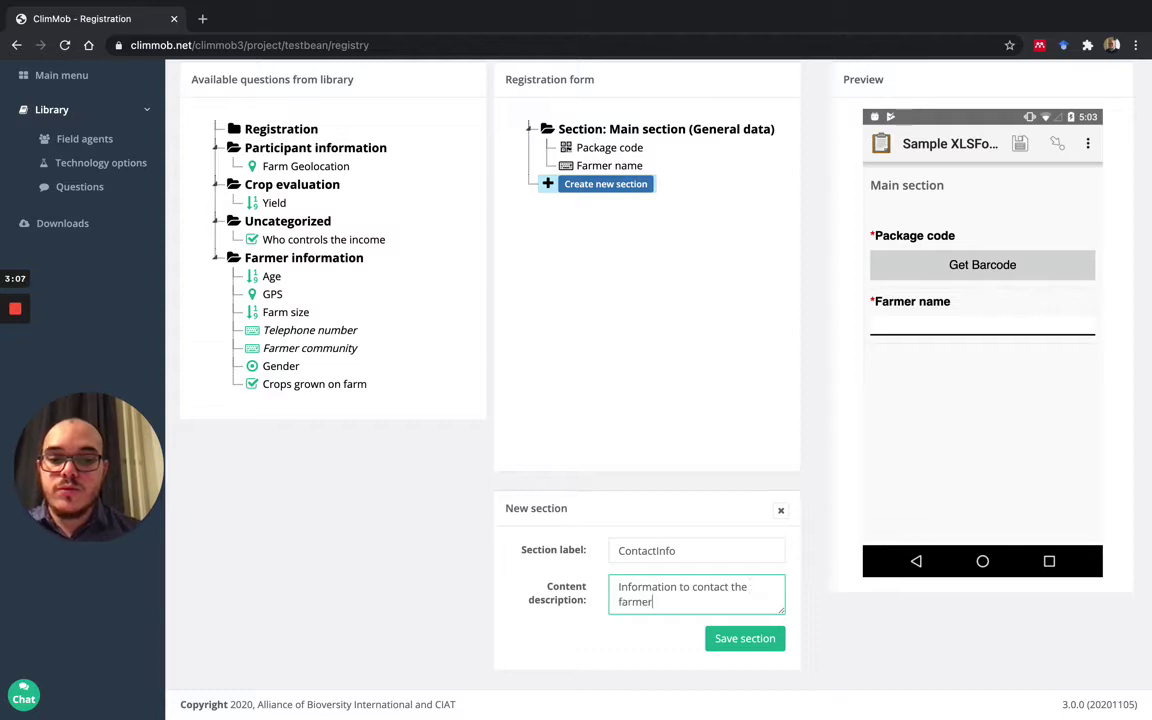
left_click(743, 641)
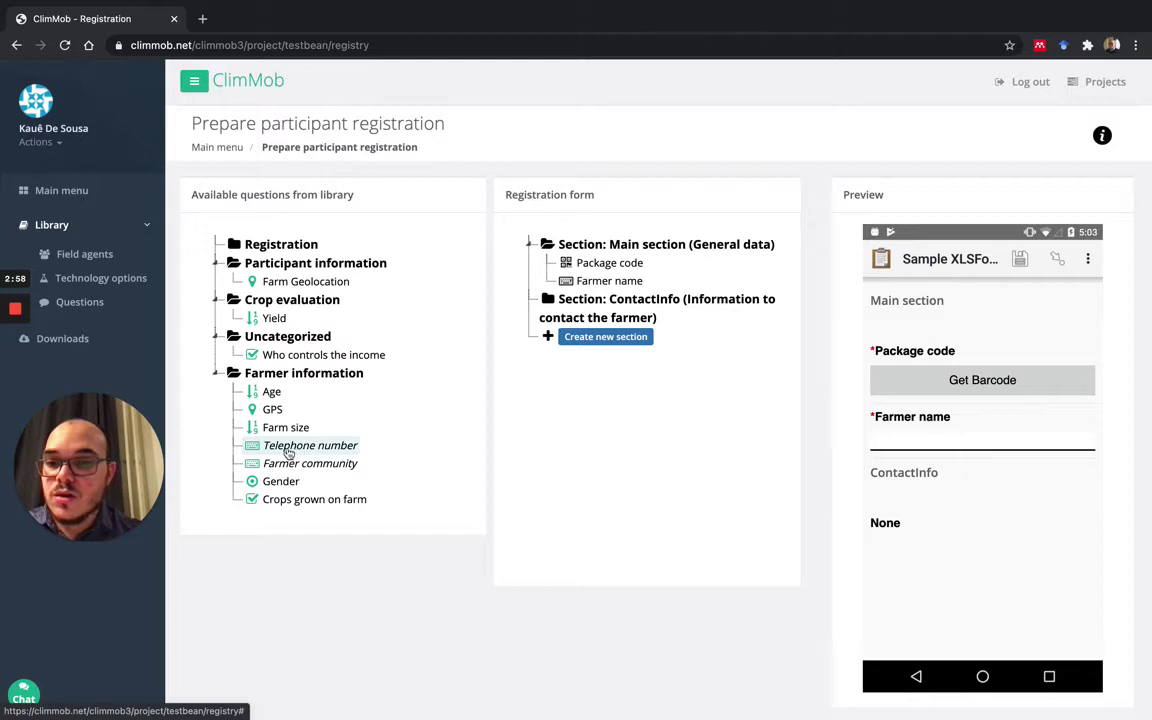
Step: Add the Telephone number and Farmer community questions to the ContactInfo section, and the Age question to the Main section
left_click_drag(288, 447, 613, 319)
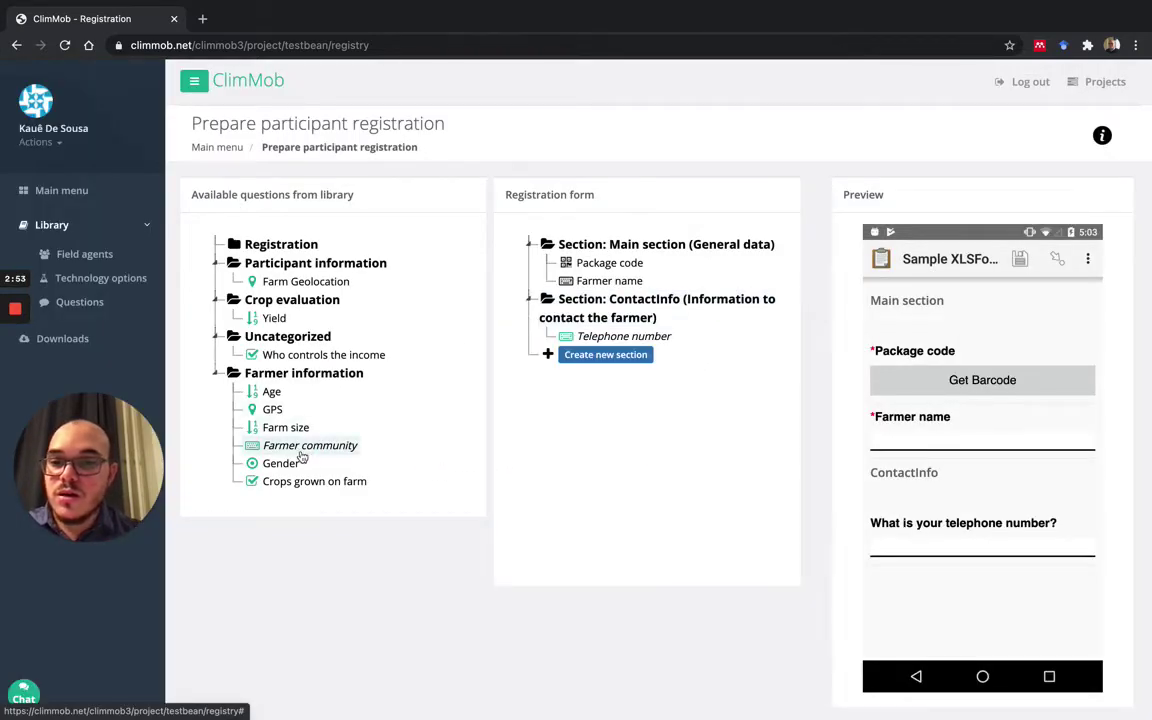
left_click_drag(300, 445, 645, 316)
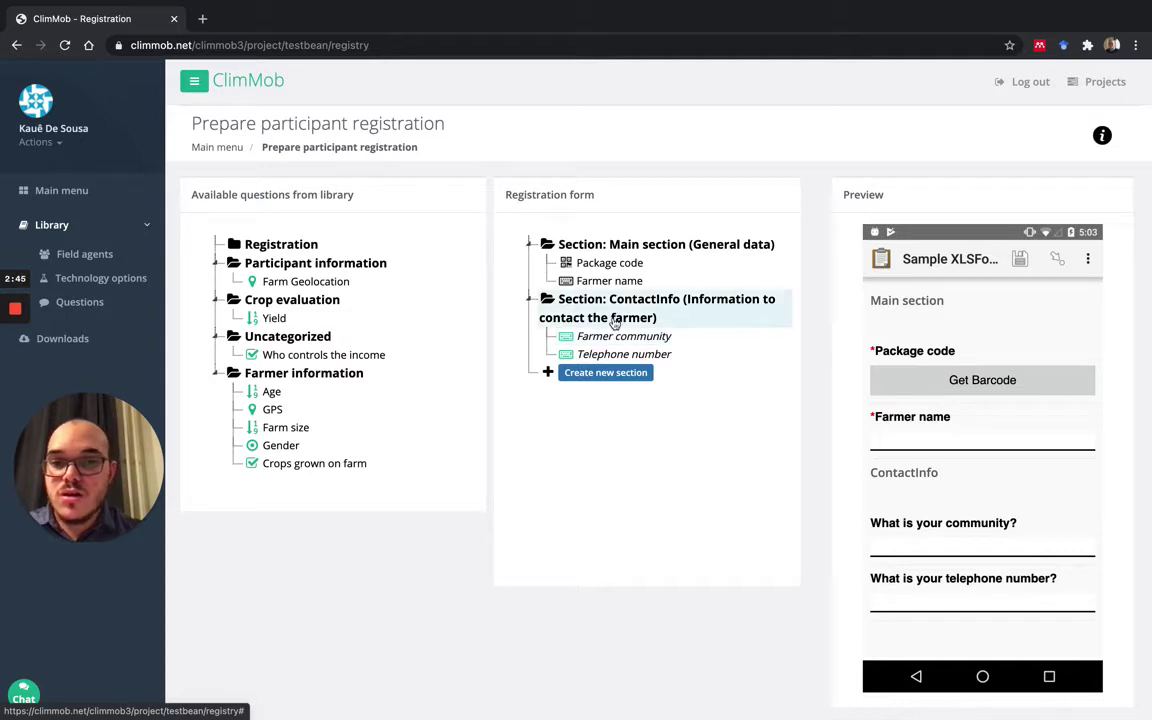
left_click_drag(262, 396, 591, 292)
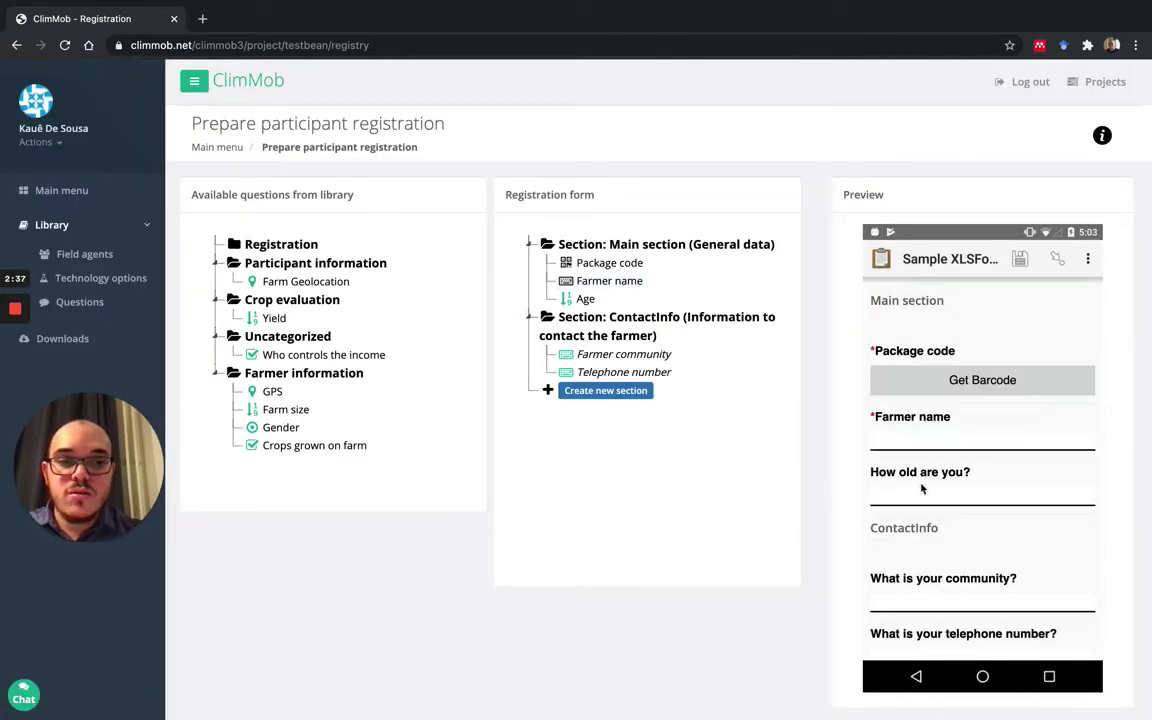
scroll(946, 484, "down", 1)
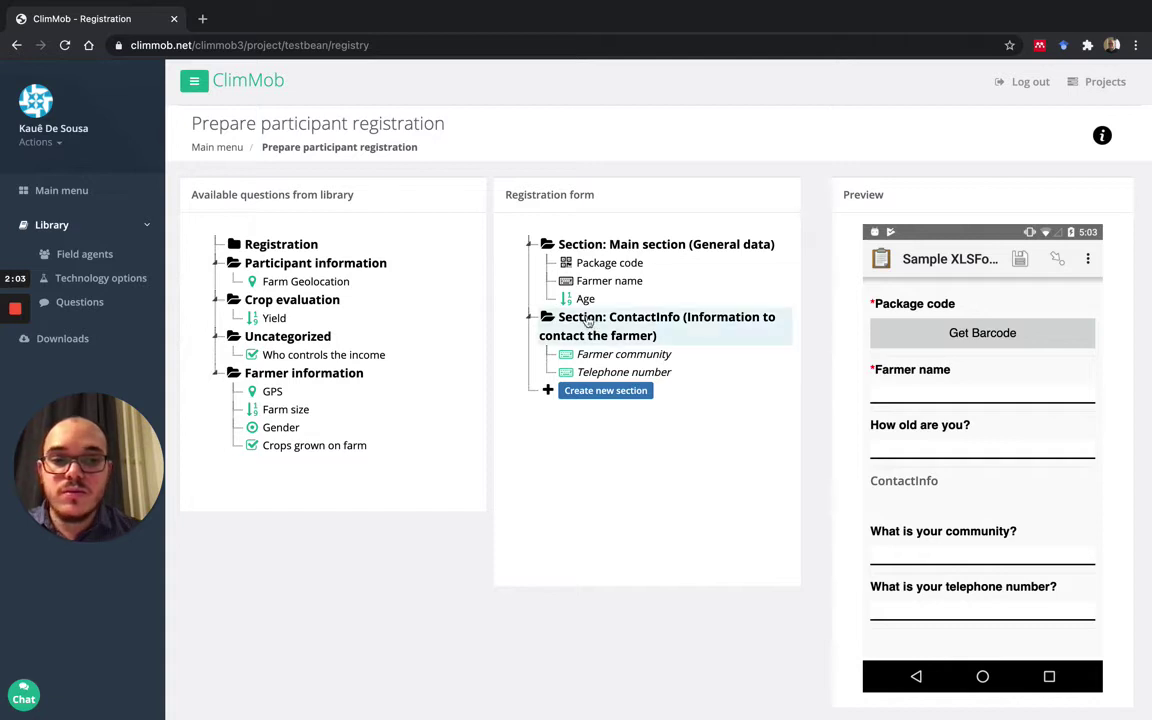
Step: Return to the project overview, generate the packages with technology options, and review the bean varieties assigned to every package
left_click(220, 150)
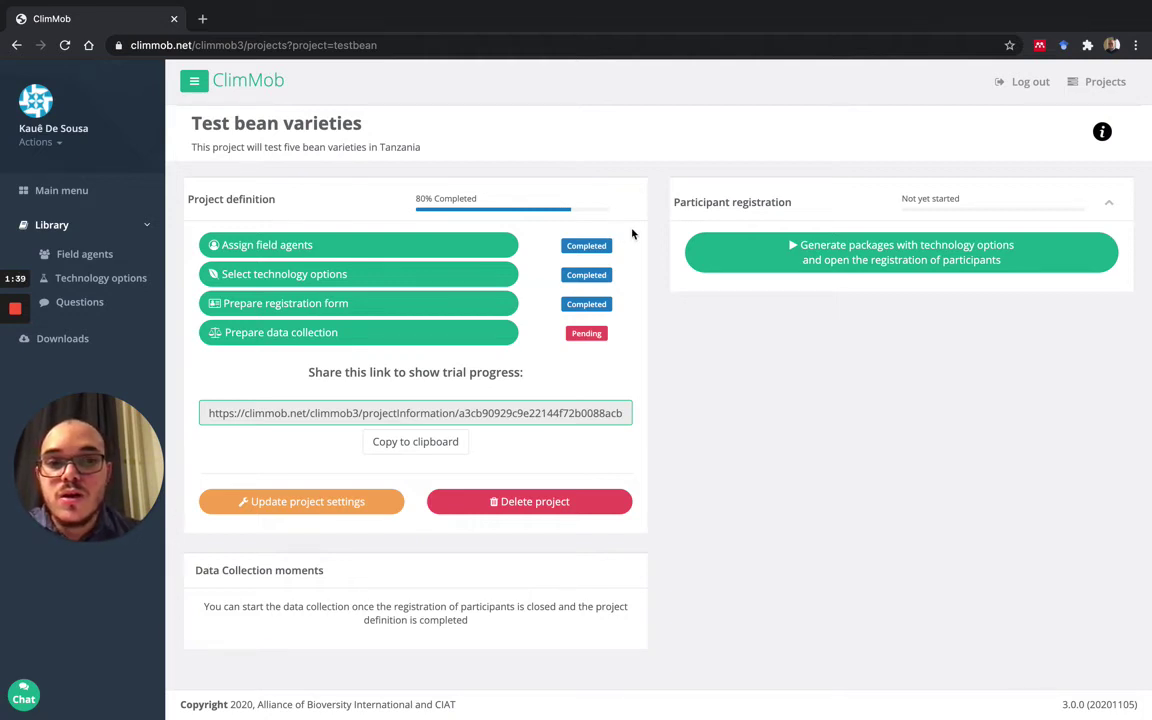
left_click(820, 258)
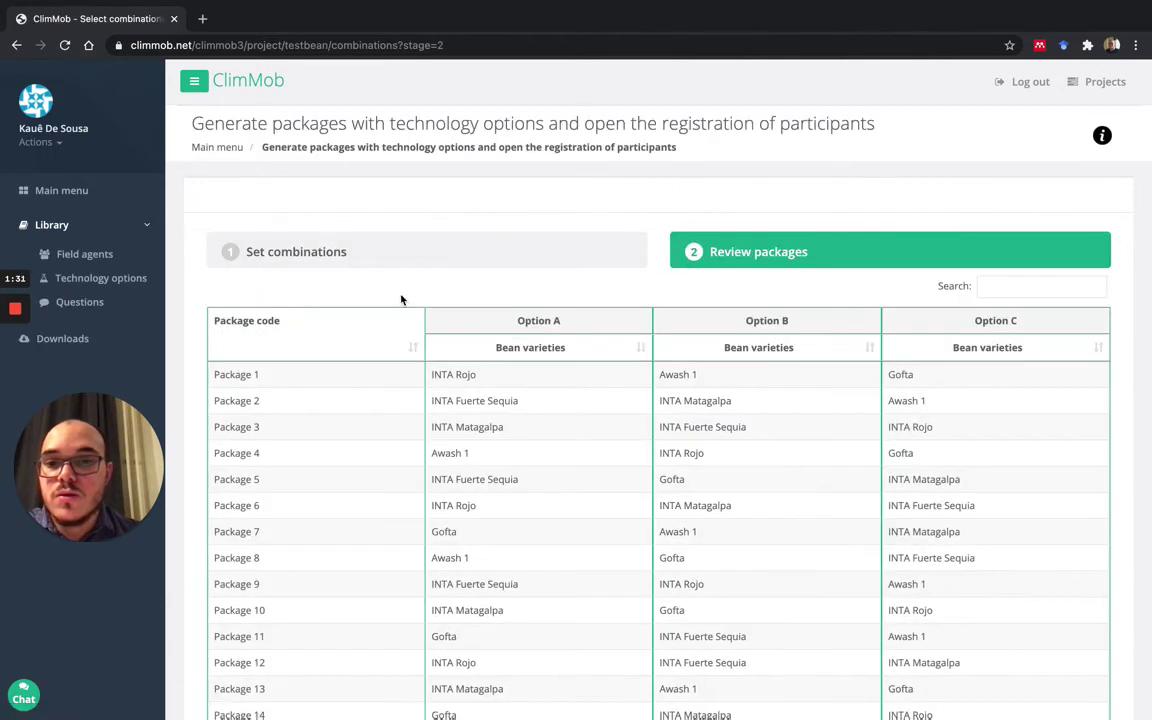
scroll(404, 288, "down", 2)
scroll(405, 287, "down", 2)
scroll(405, 287, "down", 2)
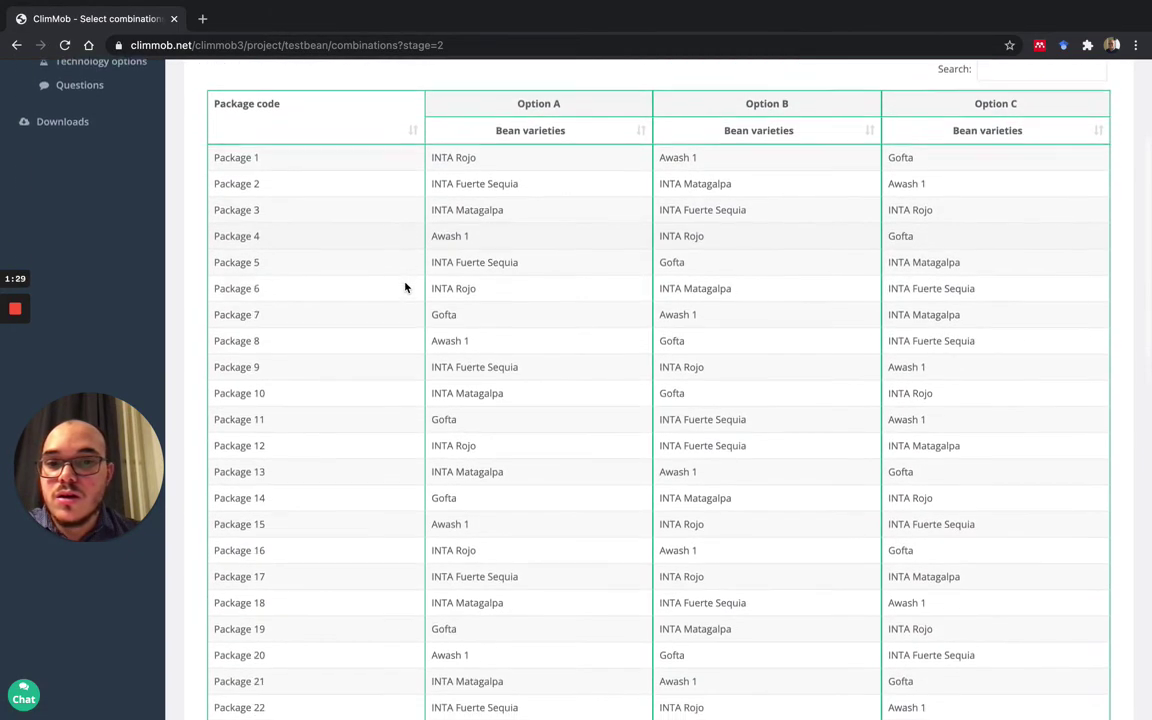
scroll(405, 287, "up", 6)
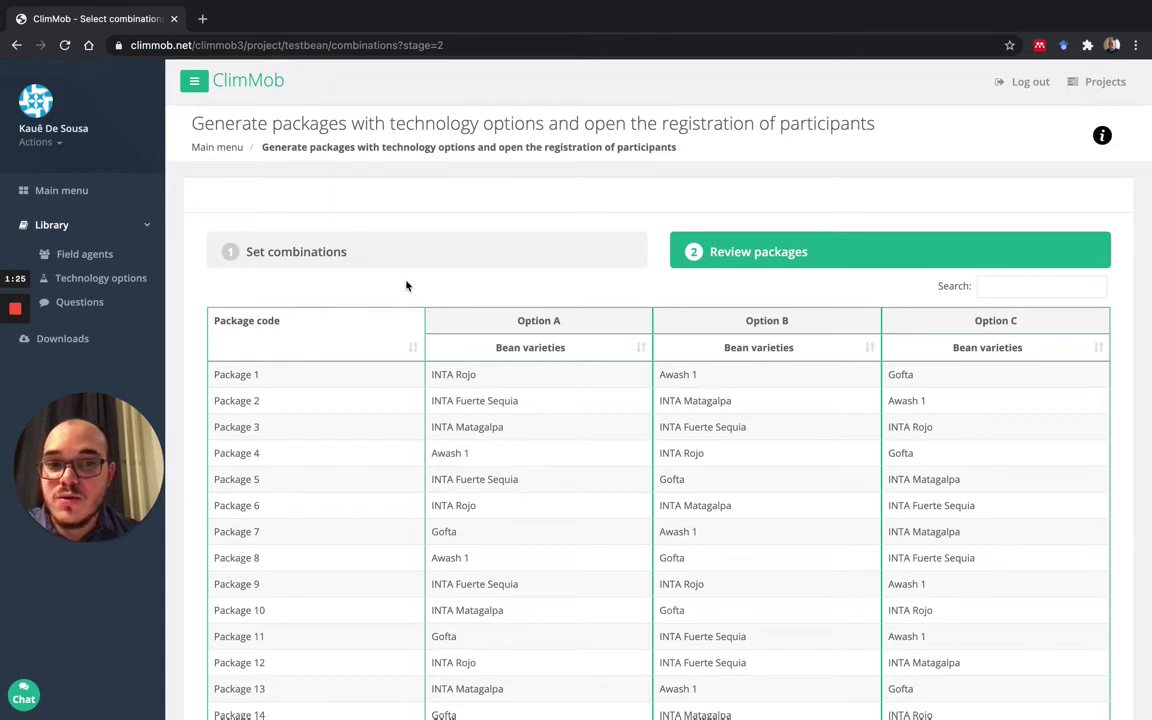
scroll(406, 286, "down", 5)
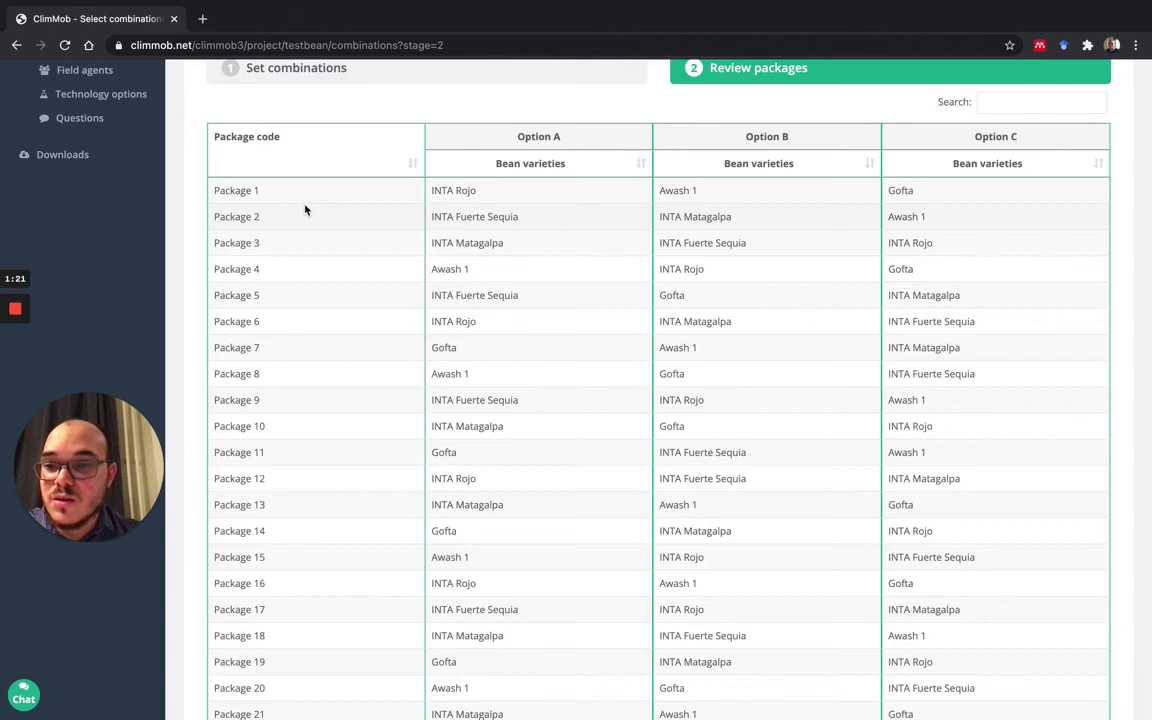
scroll(305, 209, "down", 10)
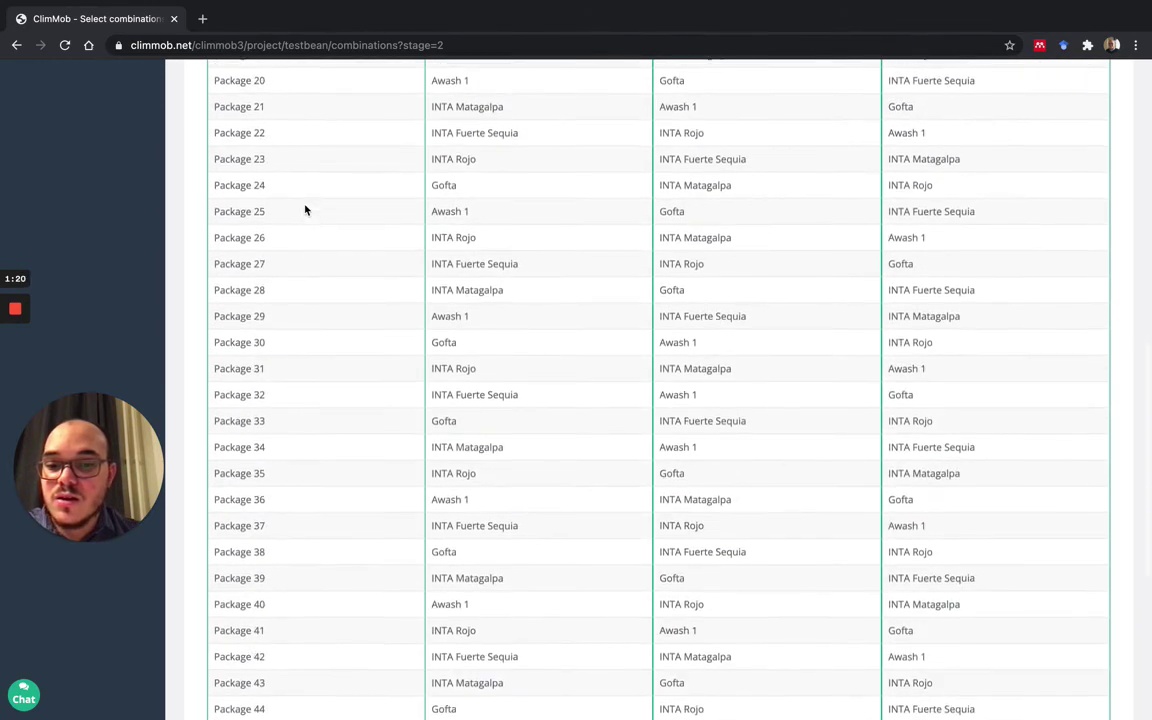
scroll(305, 209, "down", 7)
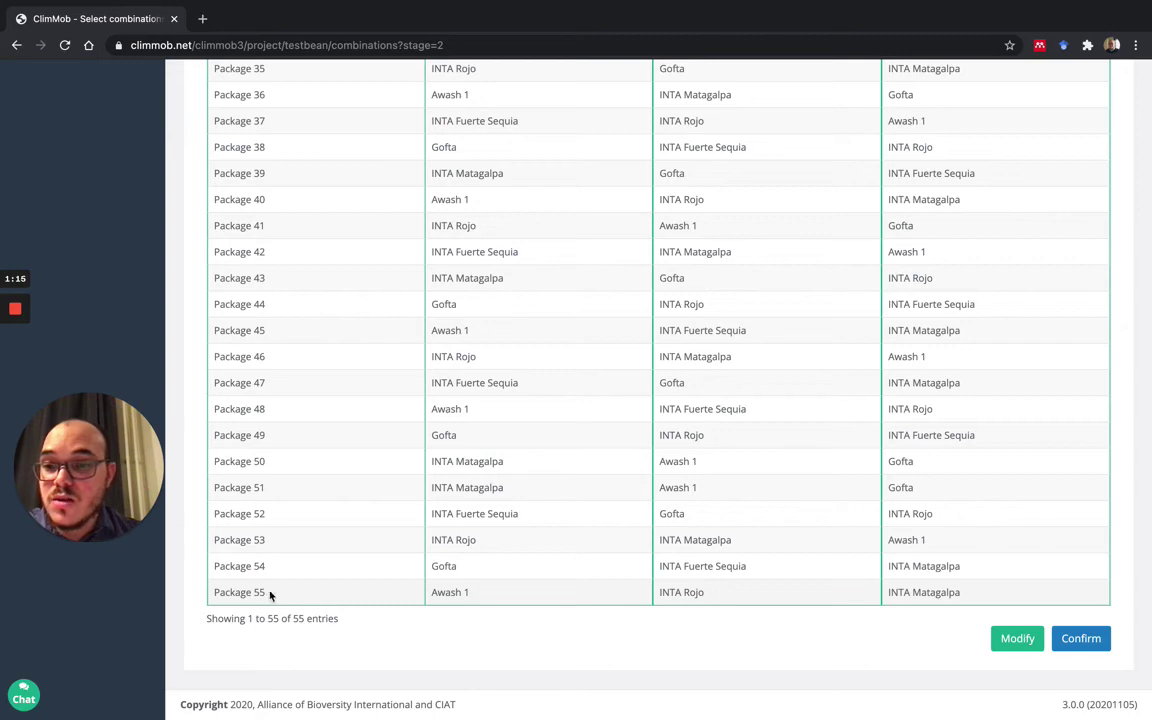
scroll(406, 318, "up", 7)
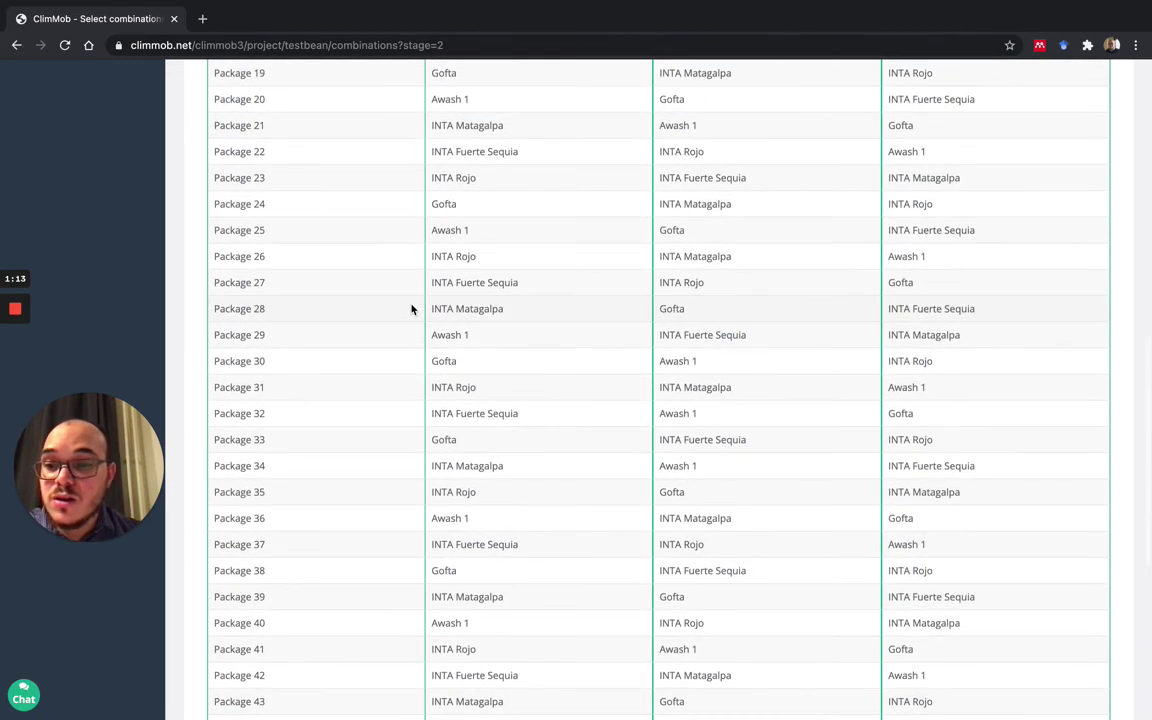
scroll(410, 309, "up", 12)
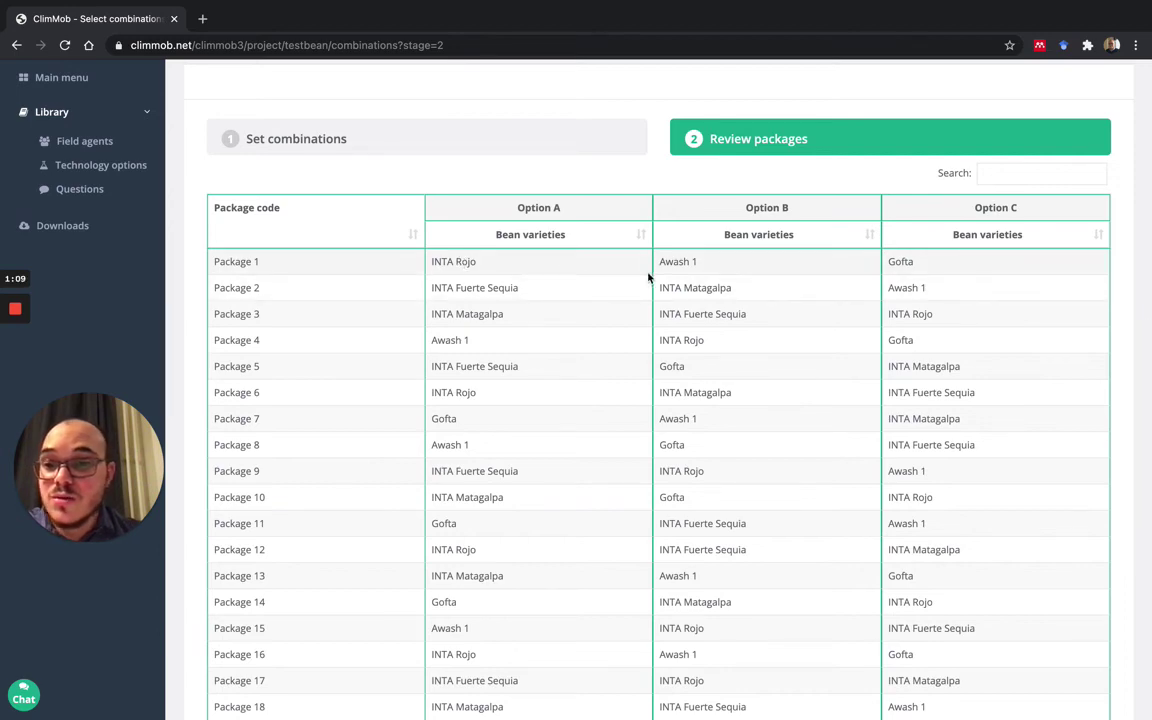
scroll(648, 285, "down", 2)
scroll(645, 298, "down", 10)
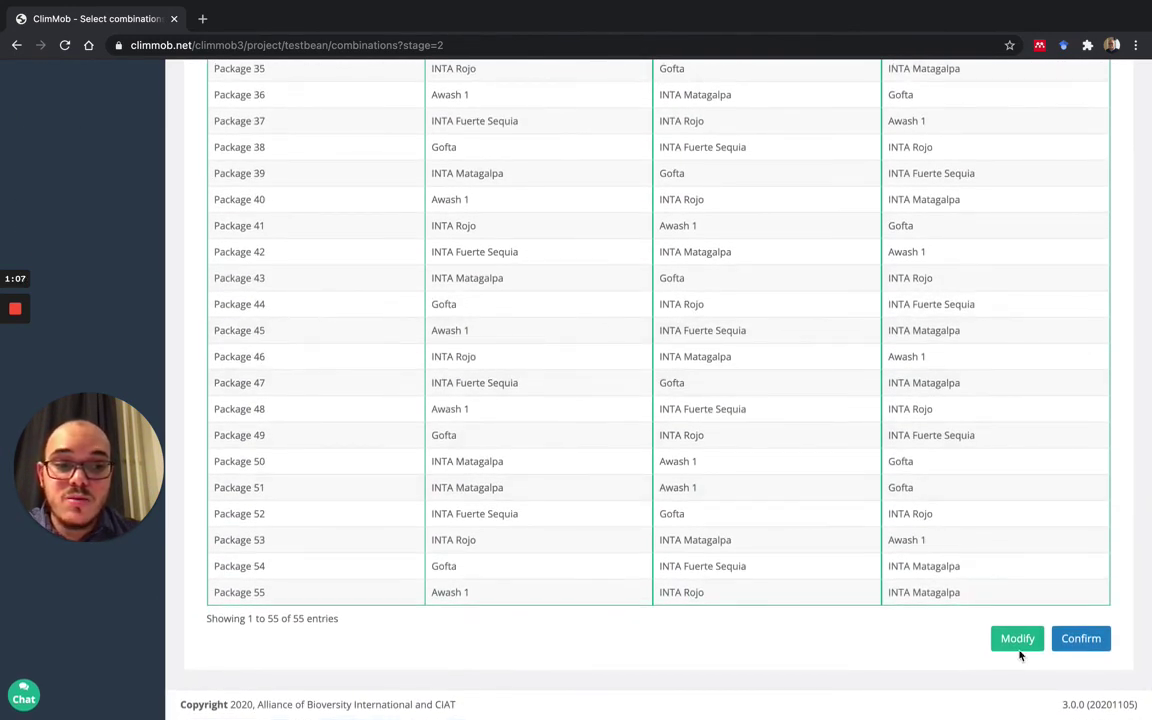
Step: Check which bean variety combinations are included, and confirm the packages to open the registration of participants
left_click(1018, 639)
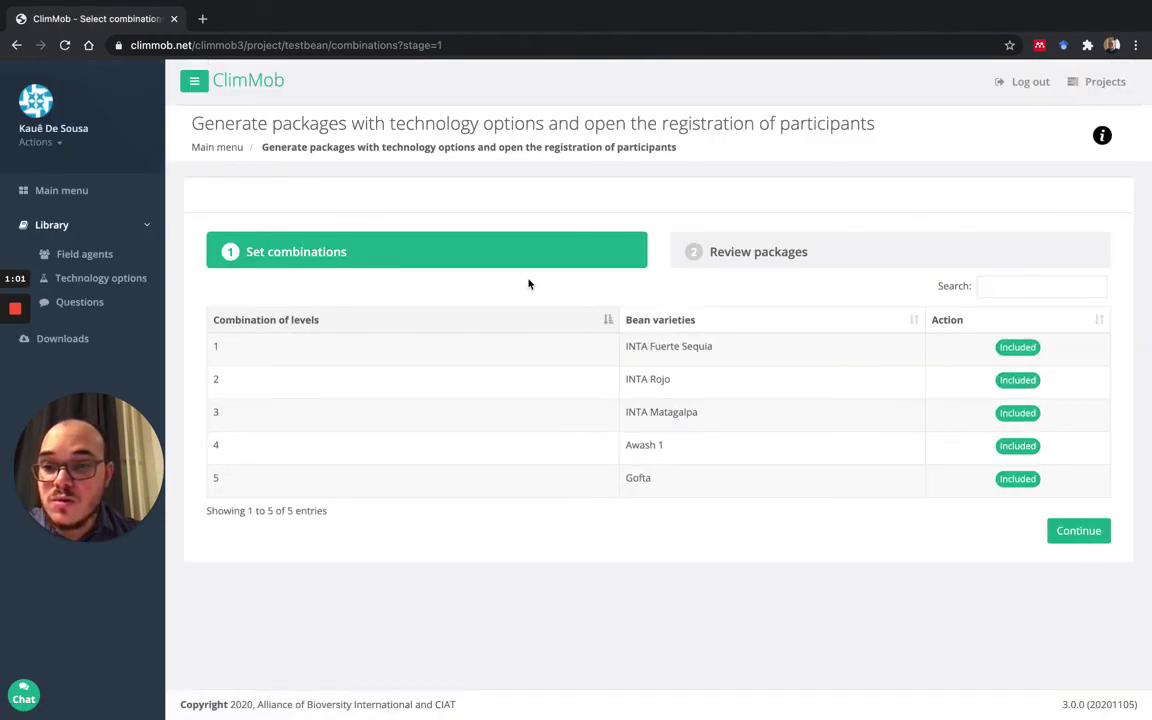
left_click(1085, 532)
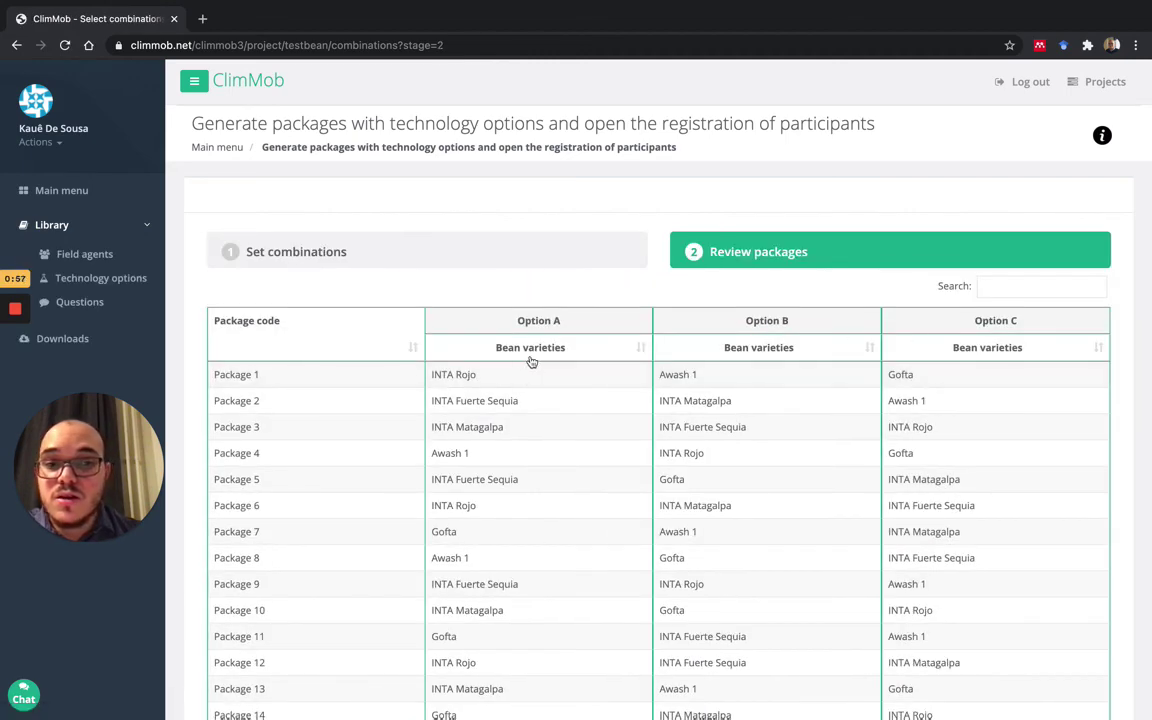
scroll(531, 362, "down", 5)
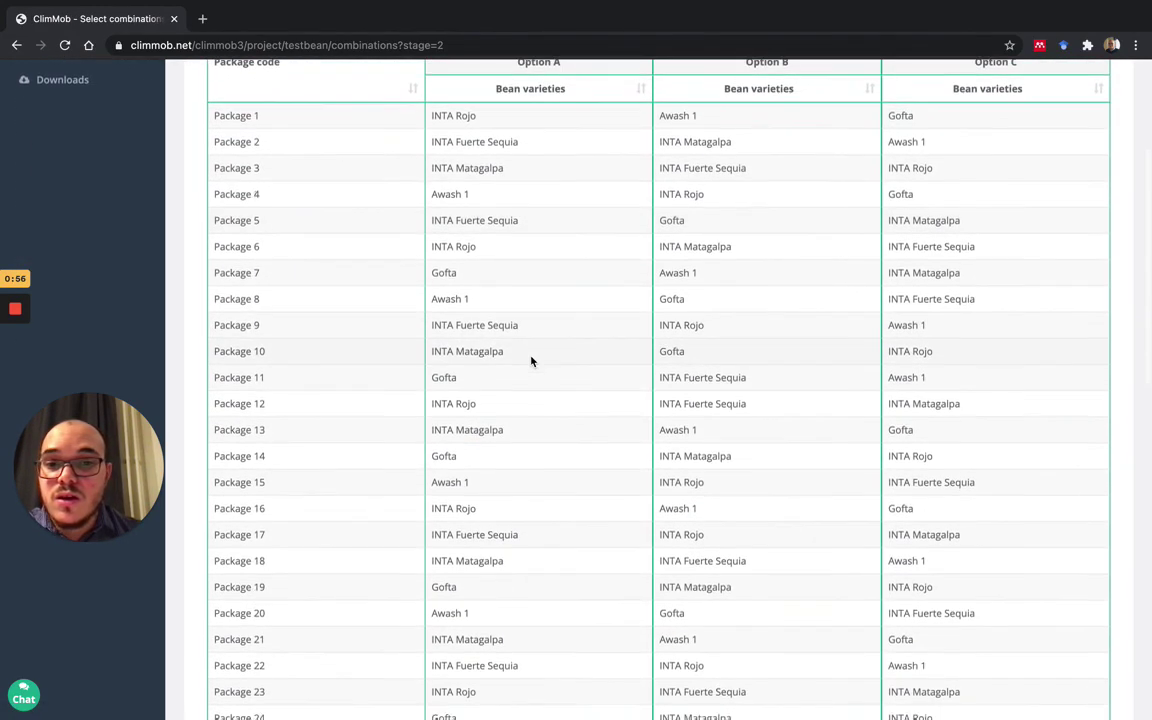
scroll(531, 362, "down", 15)
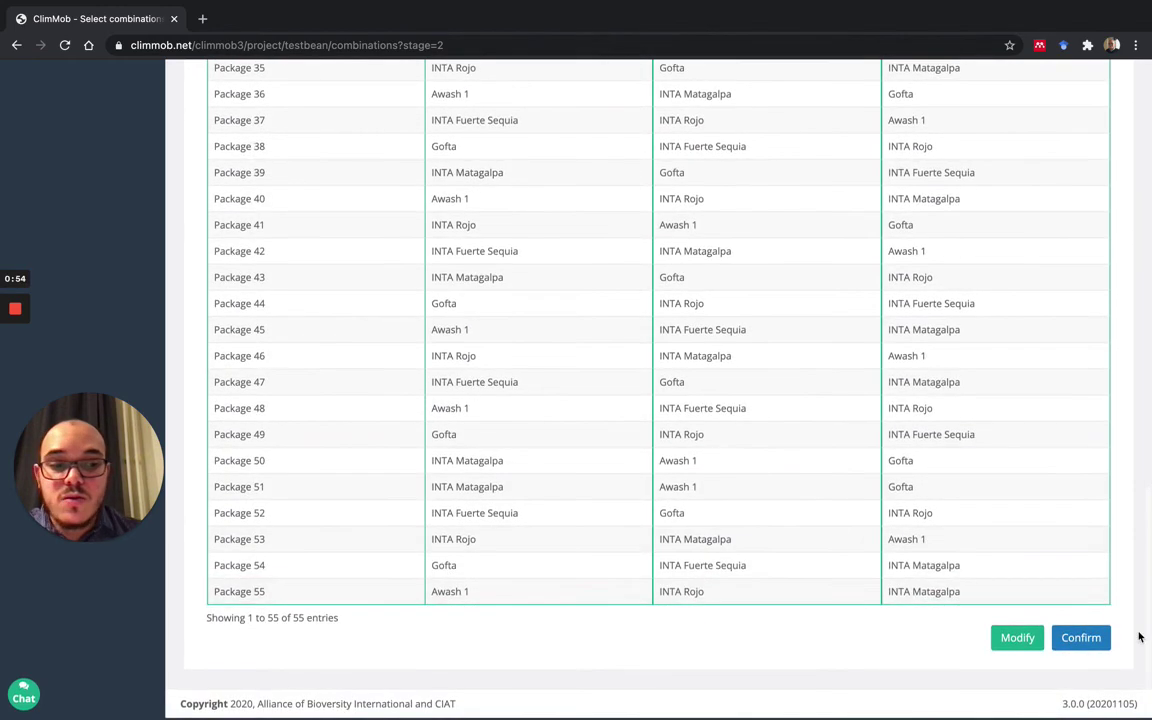
left_click(1088, 638)
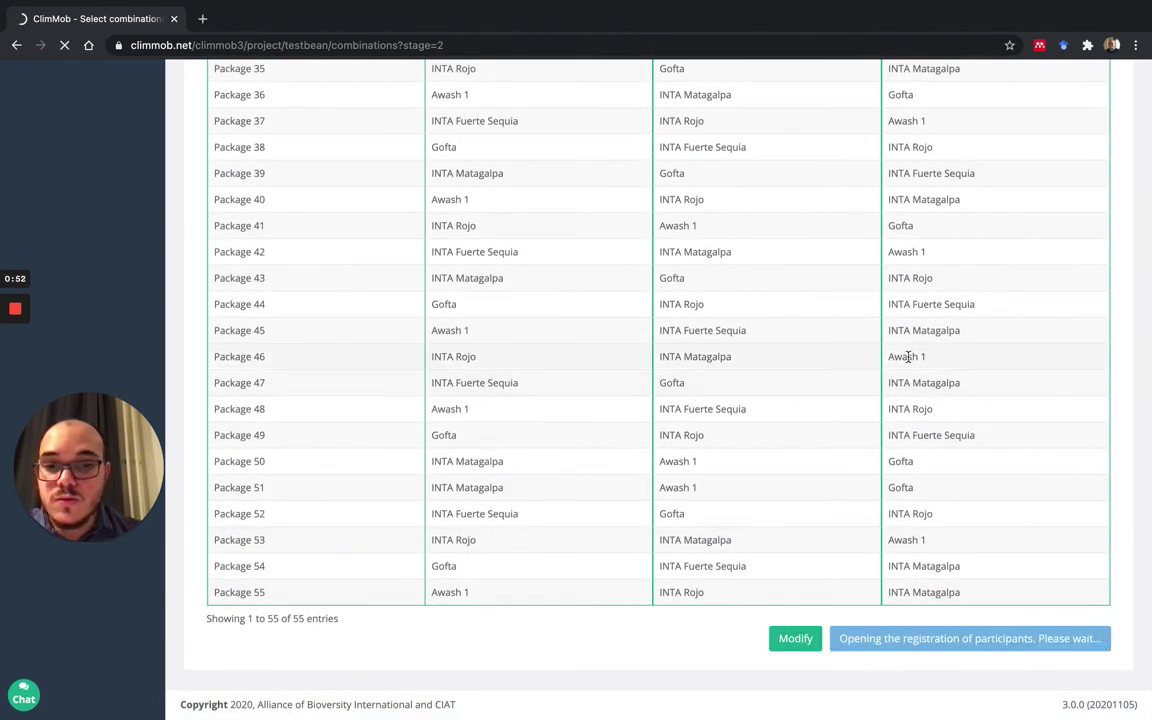